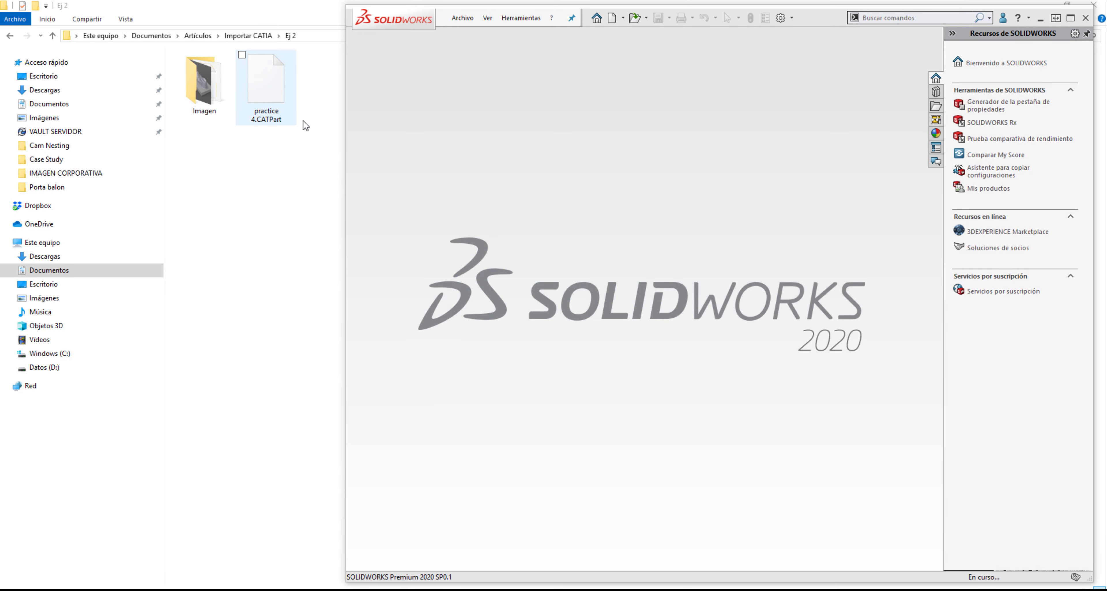
# Enable Activar 3D Interconnect under Importar in the system options, found by searching '3d in'
pyautogui.click(791, 18)
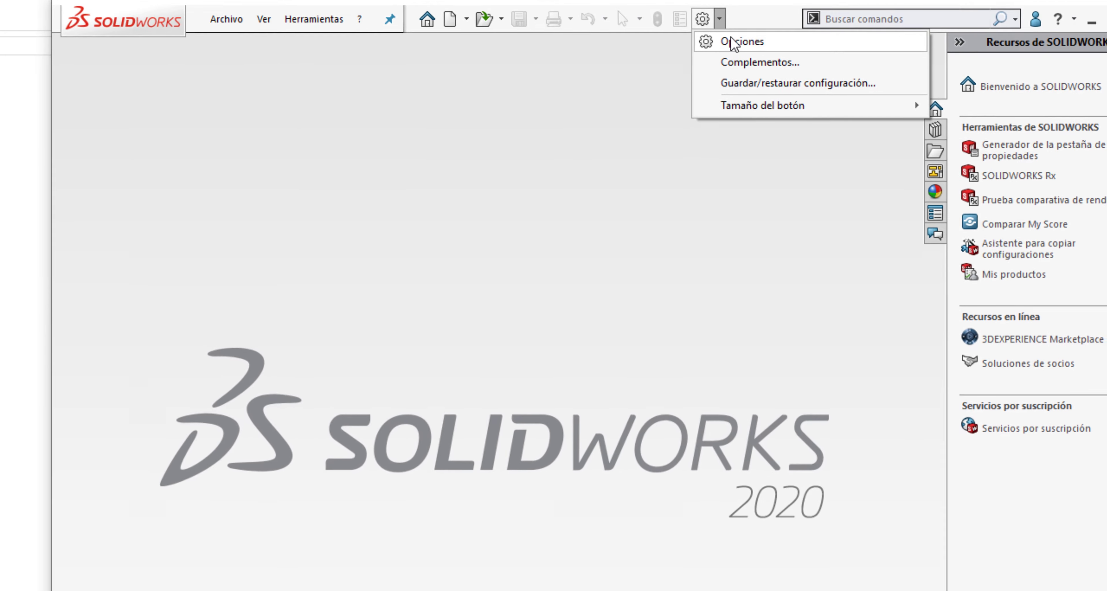
pyautogui.click(734, 42)
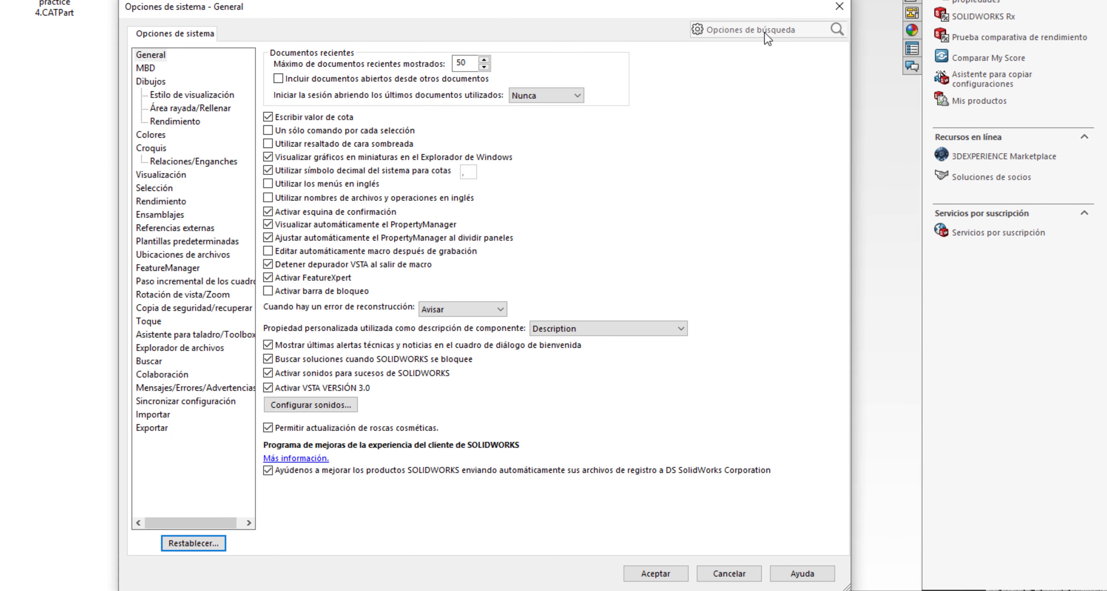
pyautogui.click(764, 32)
pyautogui.write('3d i')
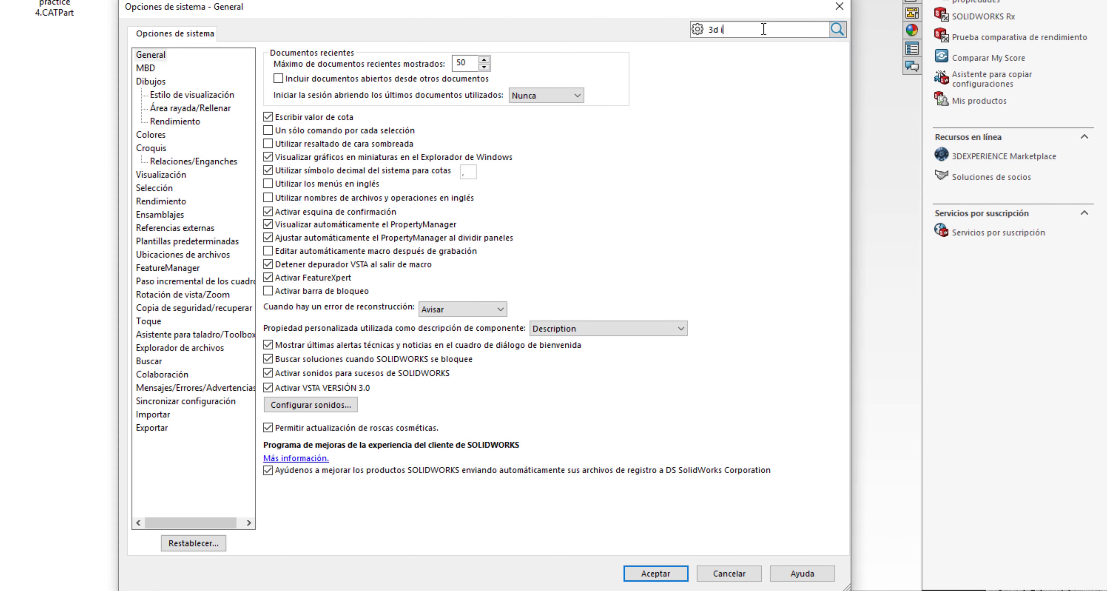
pyautogui.write('n')
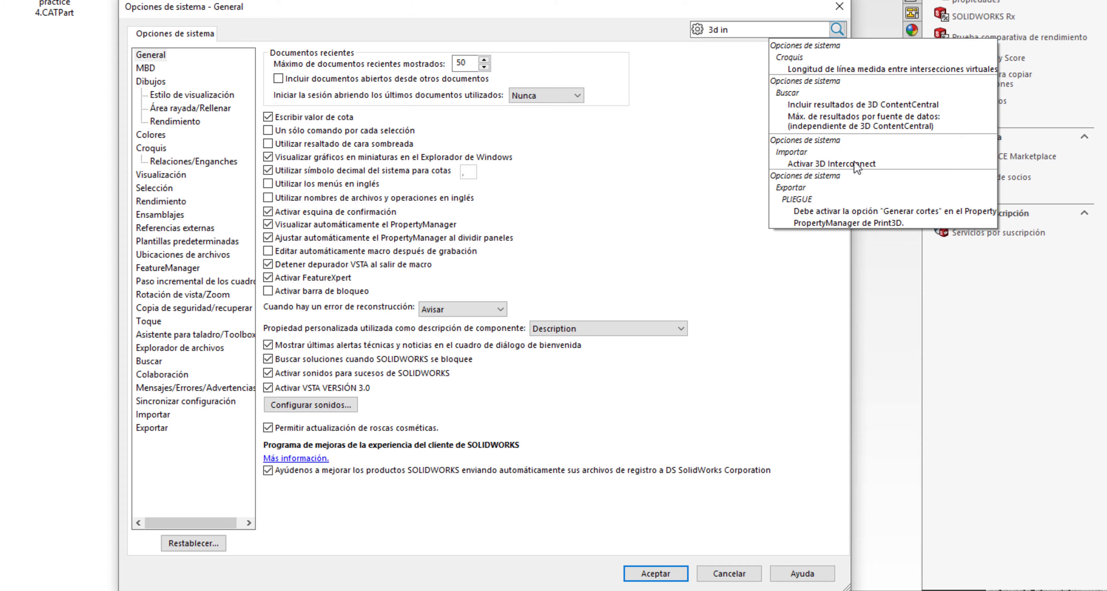
pyautogui.click(854, 163)
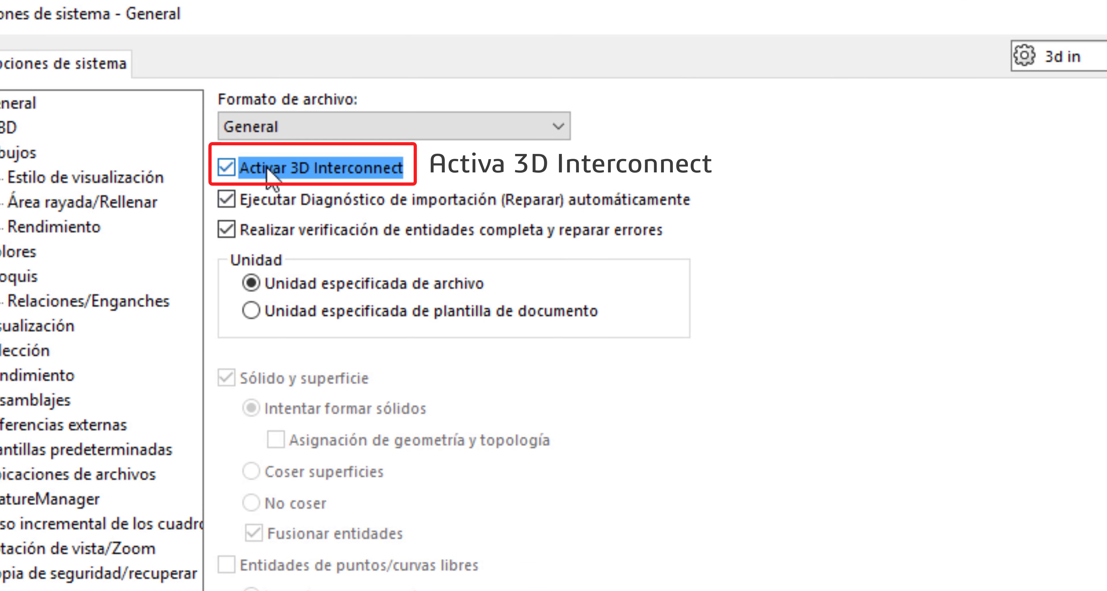
pyautogui.click(255, 178)
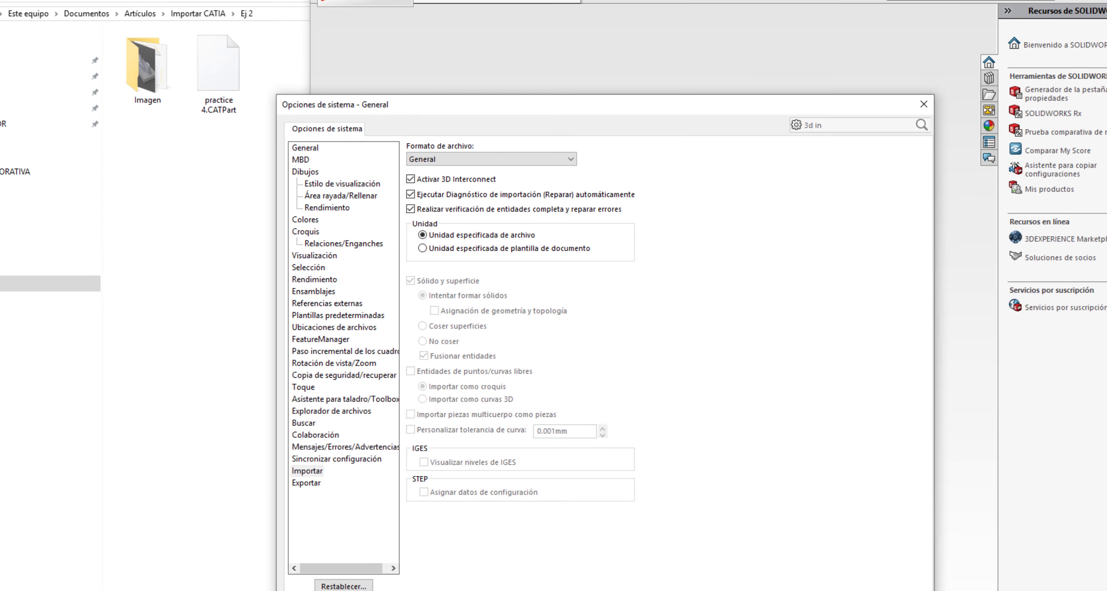
pyautogui.click(732, 551)
# Drag practice 4.CATPart into SOLIDWORKS, run Import Diagnostics, then close the diagnostic
pyautogui.moveTo(263, 83); pyautogui.dragTo(547, 233)
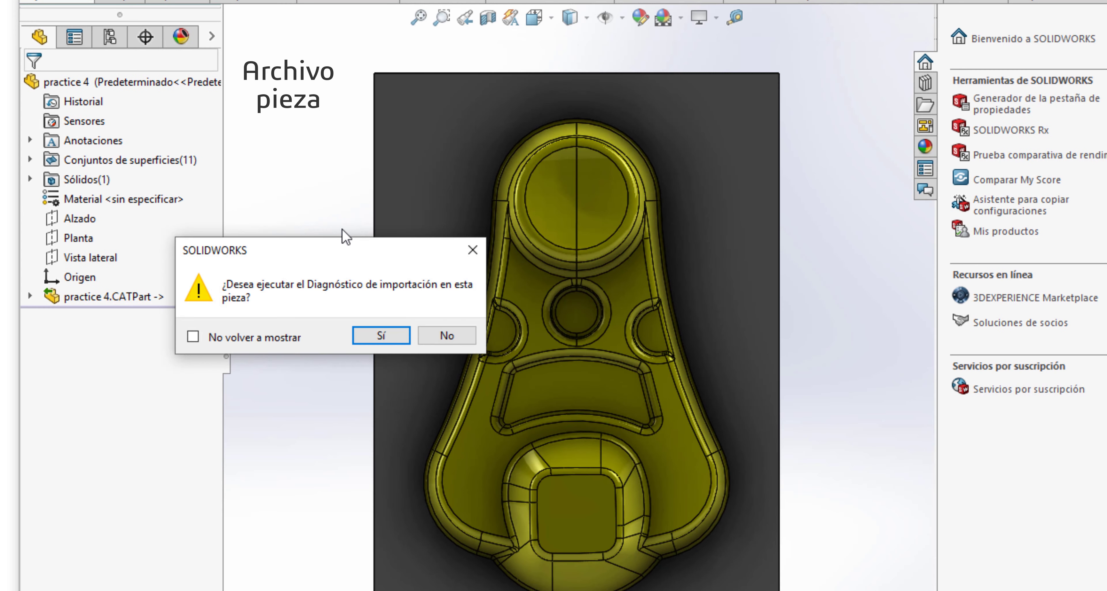
pyautogui.click(371, 334)
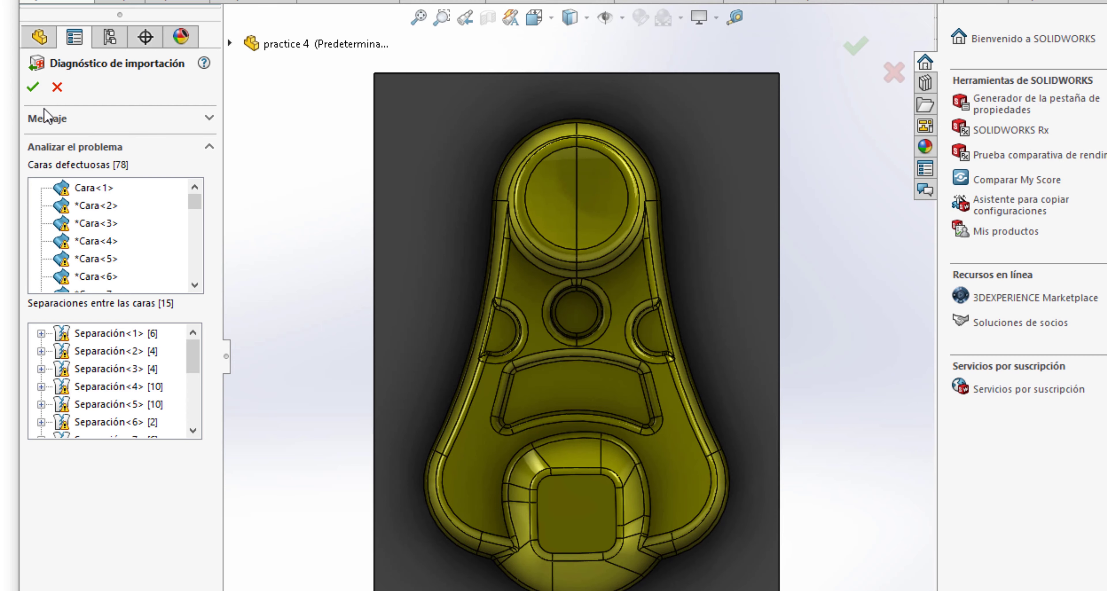
pyautogui.click(32, 88)
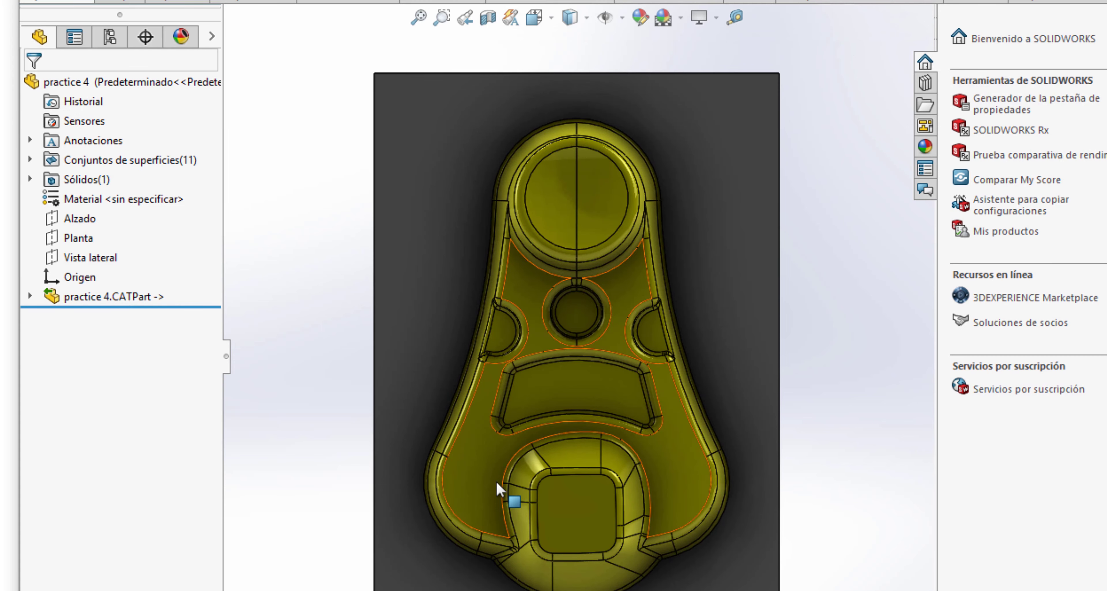
# Review the linked CATPart's surface sets, solid body and reference planes, then maximize the window
pyautogui.moveTo(506, 495)
pyautogui.mouseDown(button='middle')
pyautogui.moveTo(520, 417)
pyautogui.moveTo(590, 212)
pyautogui.moveTo(732, 264)
pyautogui.moveTo(697, 294)
pyautogui.moveTo(691, 414)
pyautogui.moveTo(815, 420)
pyautogui.moveTo(756, 445)
pyautogui.mouseUp(button='middle')
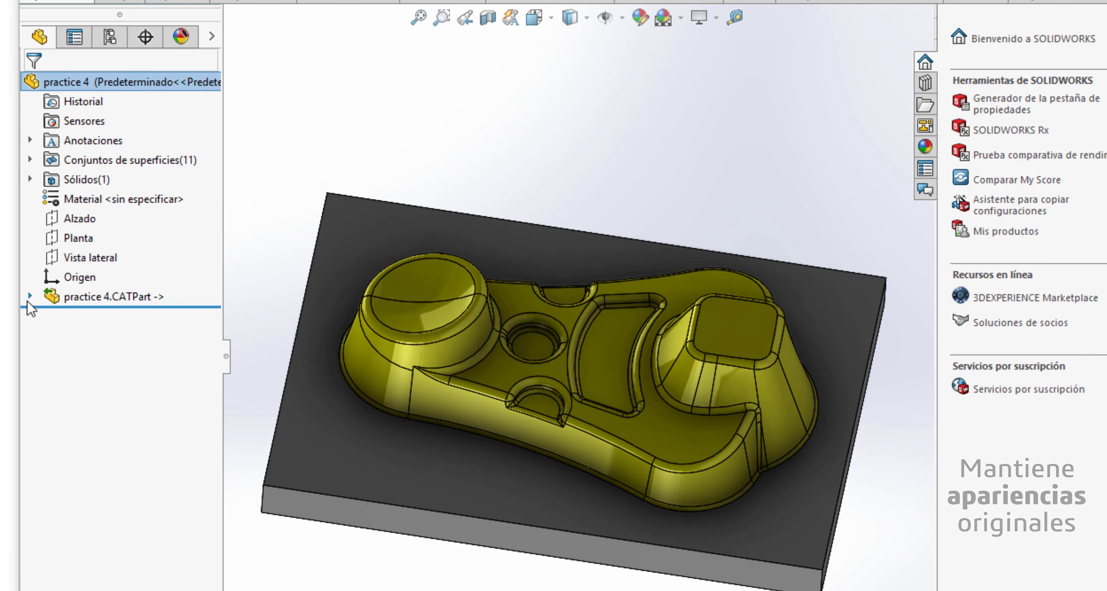
pyautogui.click(30, 296)
pyautogui.click(51, 317)
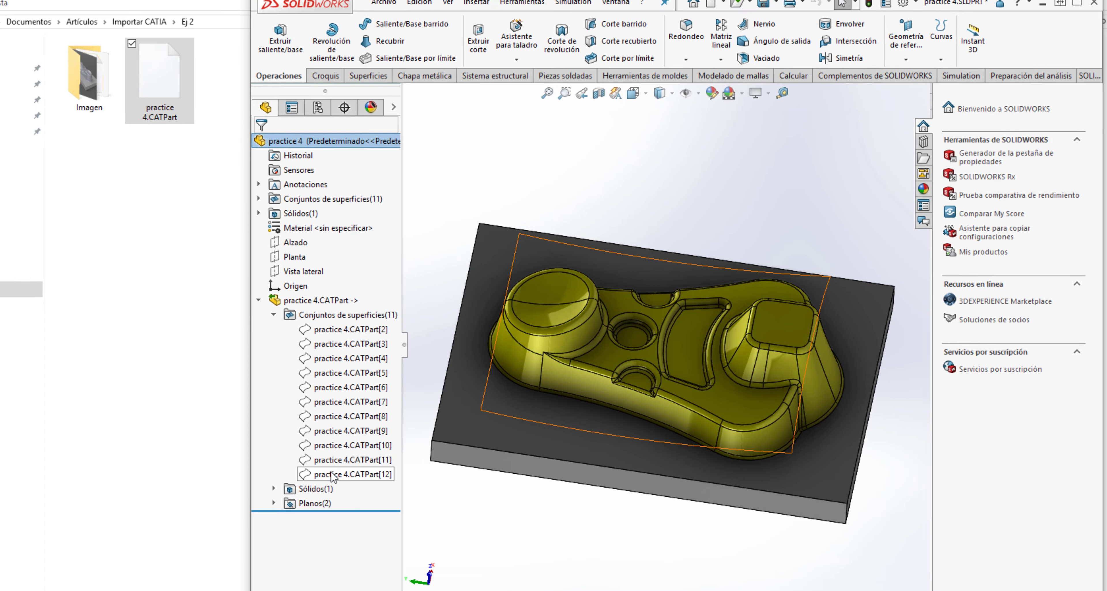
pyautogui.click(310, 478)
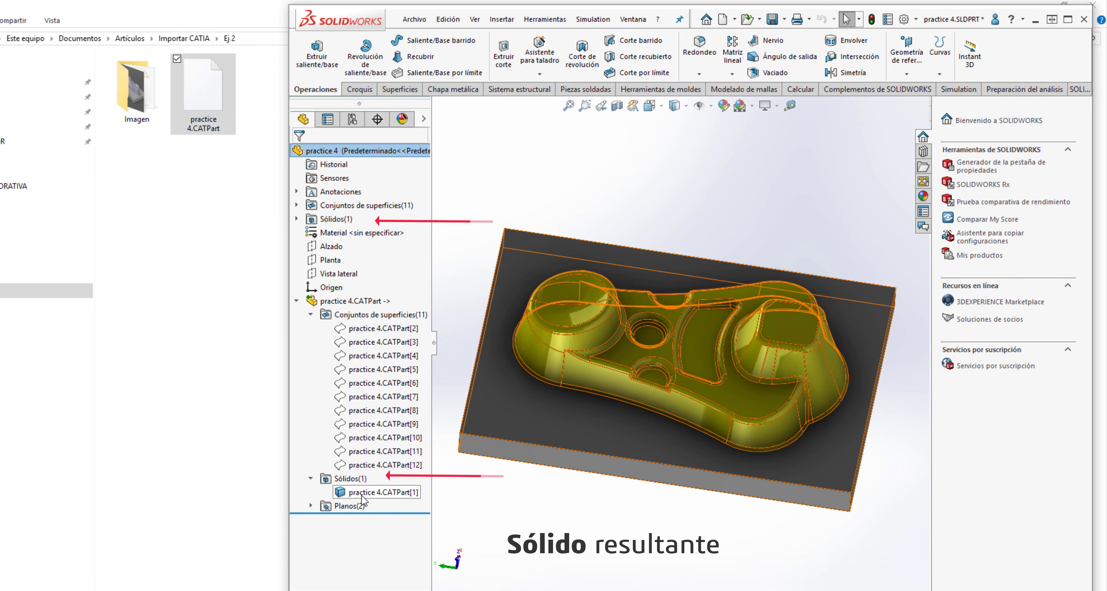
pyautogui.click(311, 506)
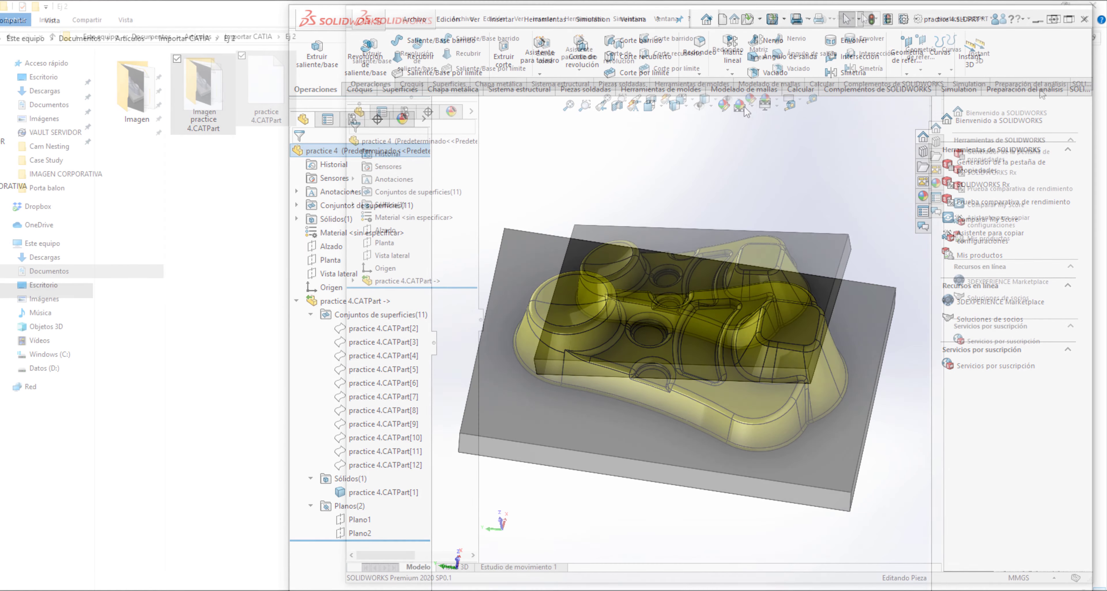
pyautogui.click(1070, 18)
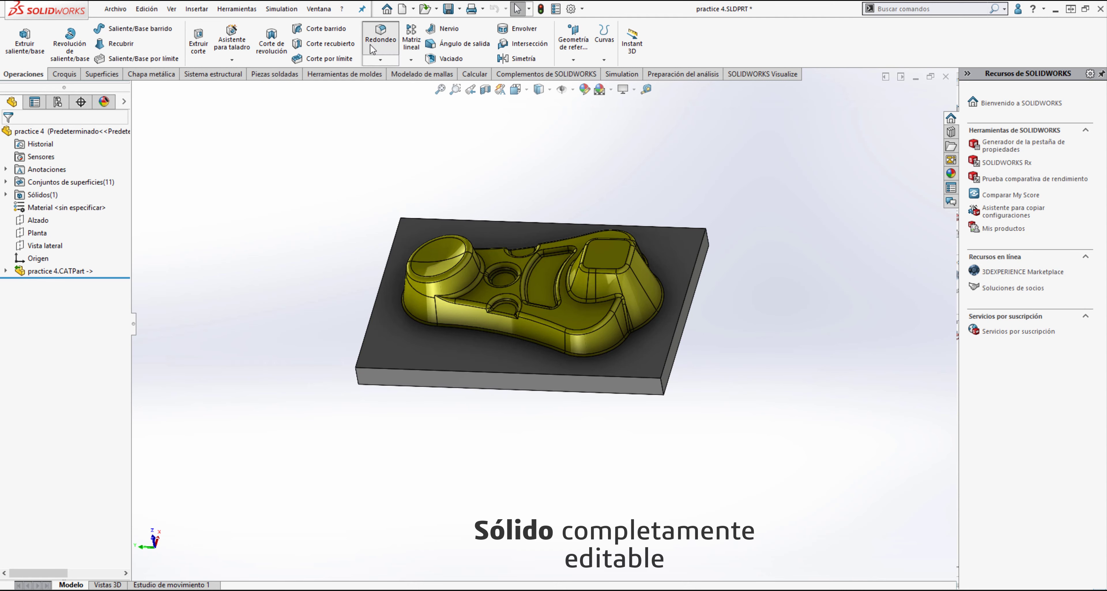
# Round the plate's four vertical corner edges with a 5 mm fillet (Redondeo1)
pyautogui.click(356, 377)
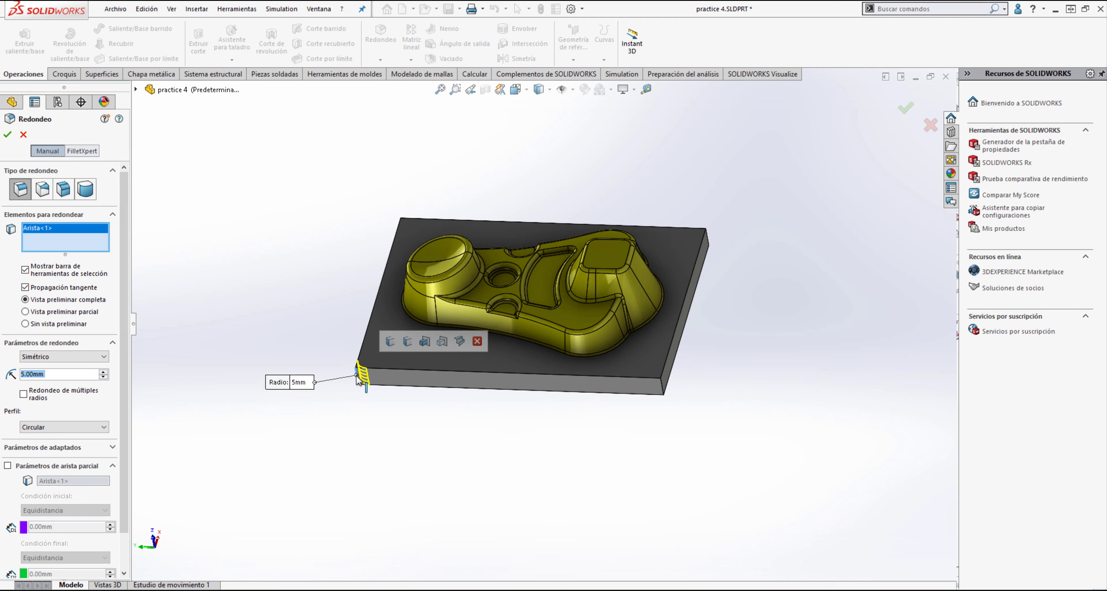
pyautogui.click(390, 342)
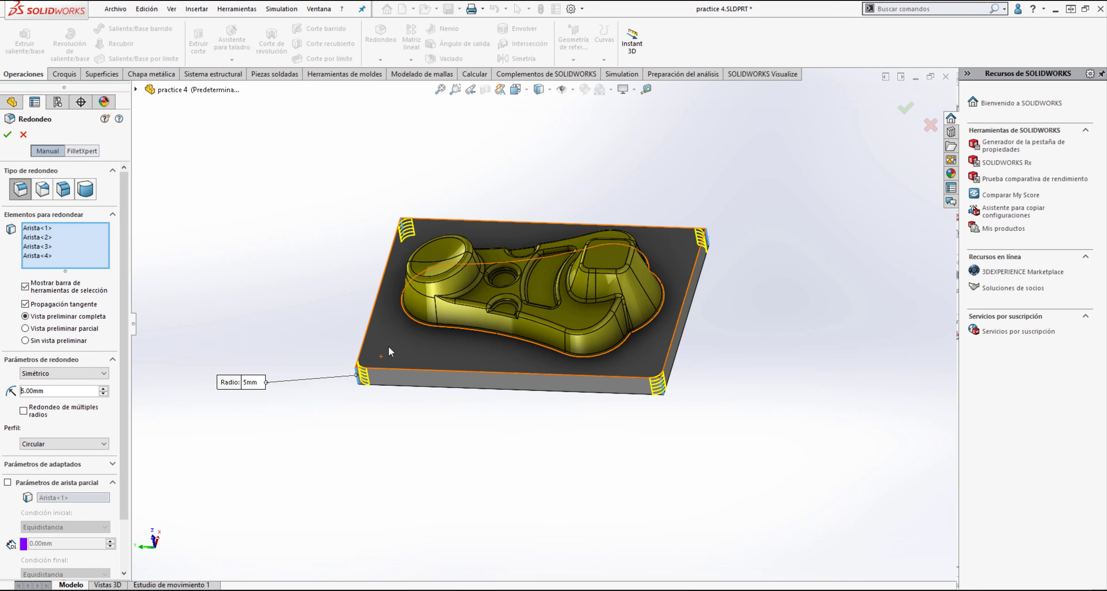
pyautogui.click(8, 136)
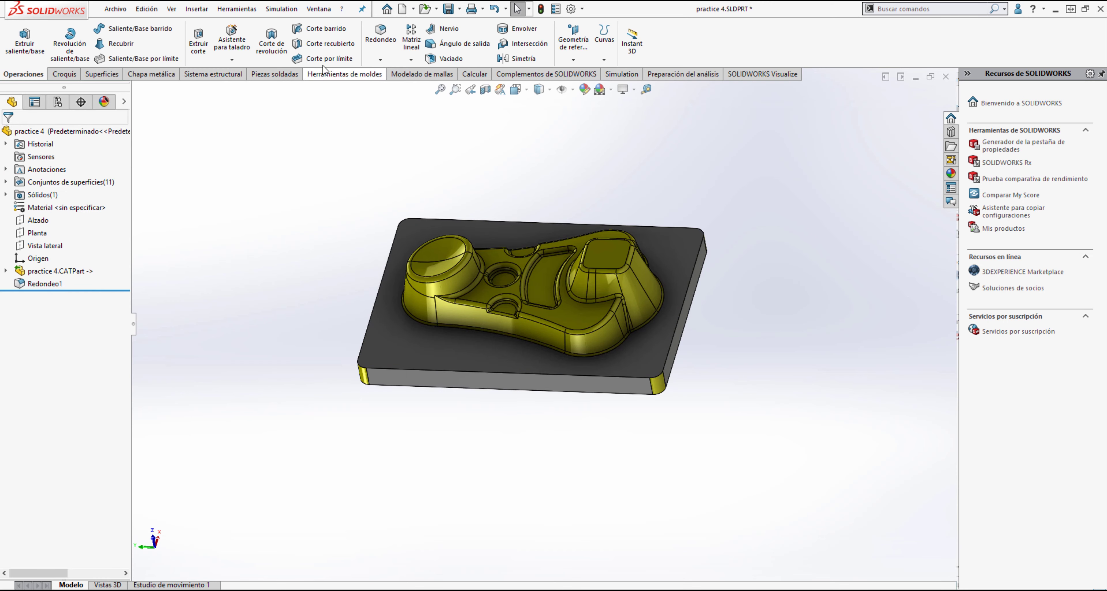
# Place an M3 clearance hole on the plate's top face near the front-left corner
pyautogui.click(227, 43)
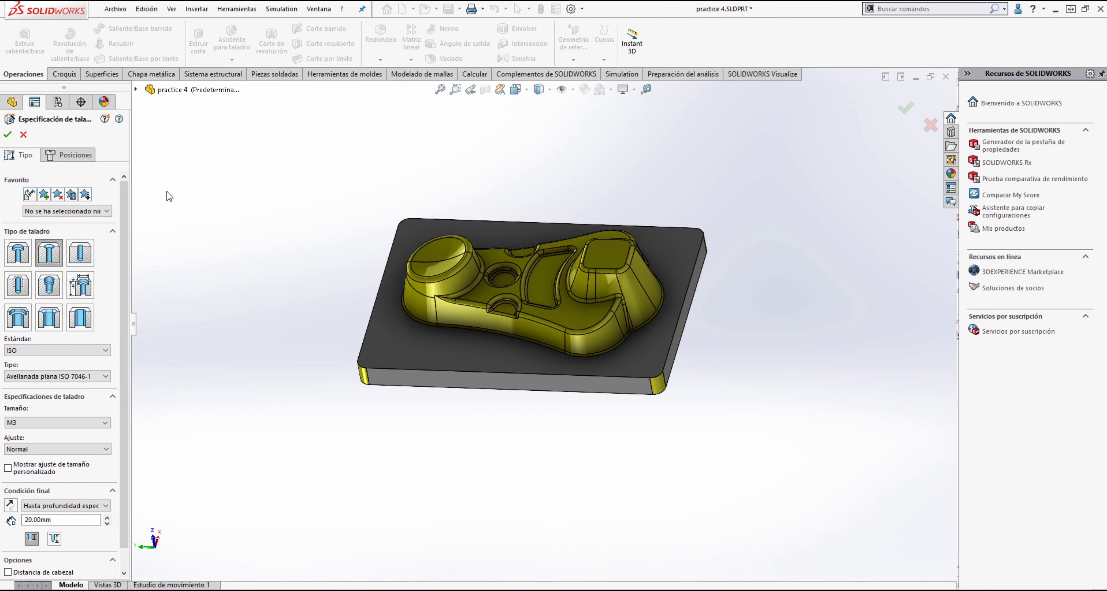
pyautogui.click(77, 155)
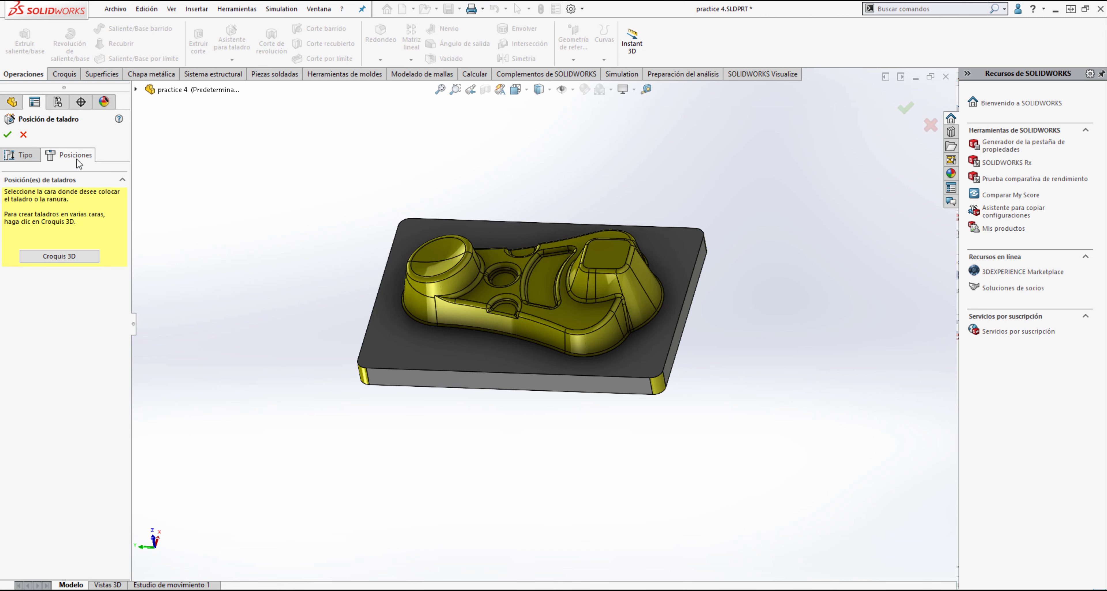
pyautogui.click(403, 337)
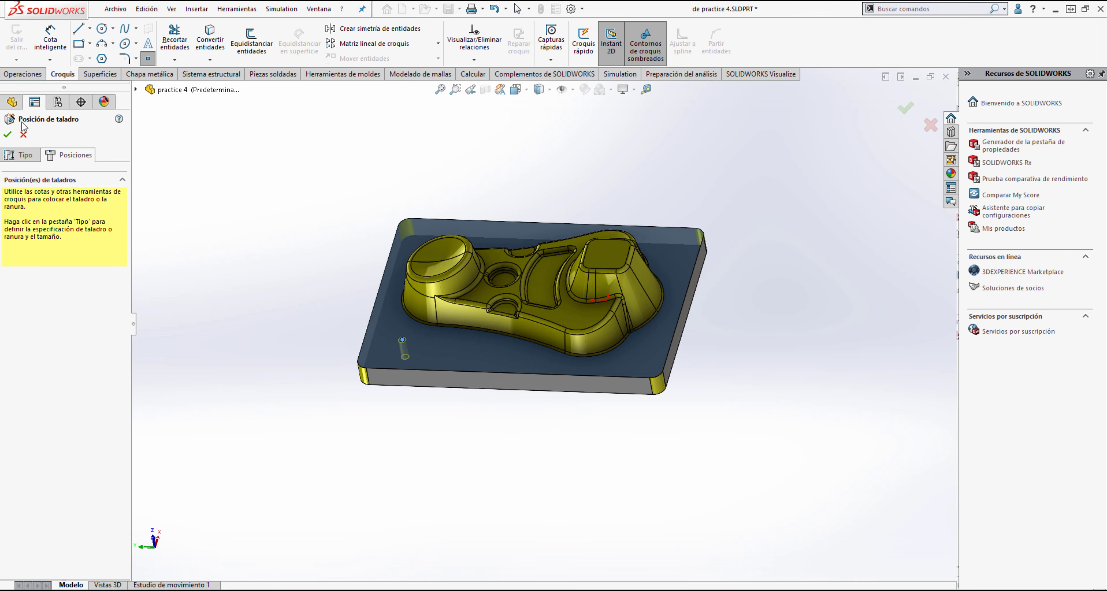
pyautogui.click(8, 134)
pyautogui.moveTo(386, 301); pyautogui.dragTo(408, 392, button='middle')
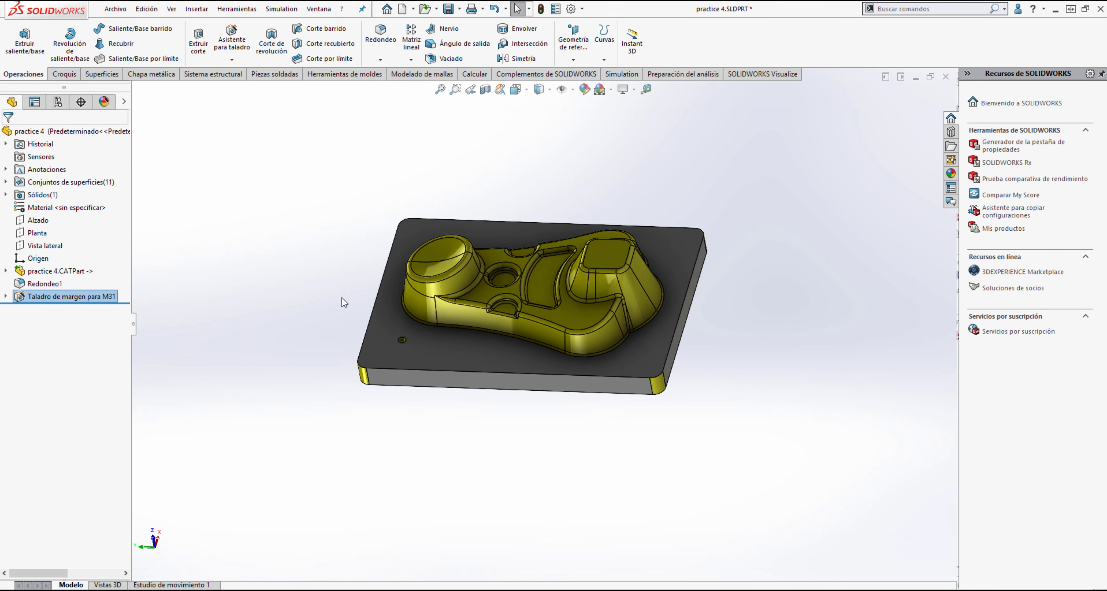
pyautogui.scroll(-5, 407, 392)
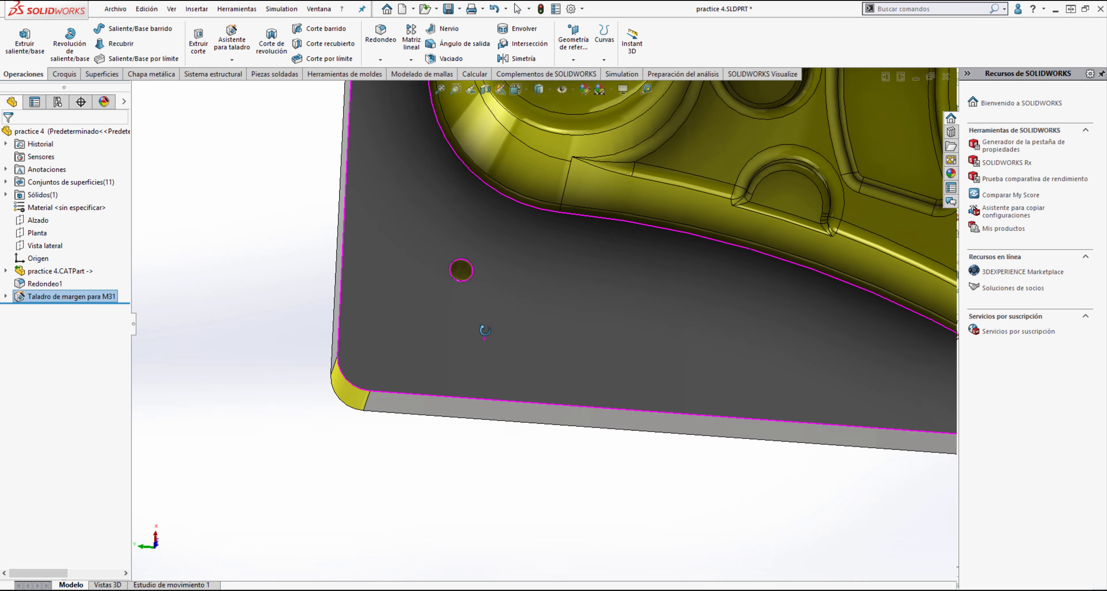
pyautogui.moveTo(482, 403); pyautogui.dragTo(459, 277, button='middle')
pyautogui.scroll(5, 588, 318)
pyautogui.scroll(3, 589, 318)
pyautogui.moveTo(683, 290); pyautogui.dragTo(648, 285, button='middle')
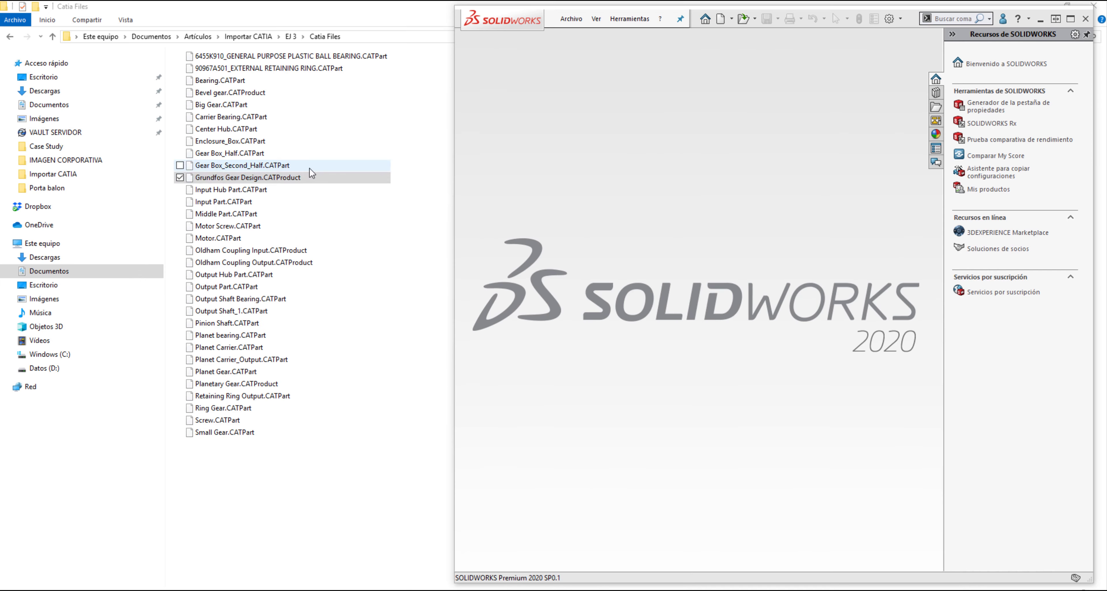
# Drag Grundfos Gear Design.CATProduct from the Catia Files folder into SOLIDWORKS
pyautogui.moveTo(292, 178); pyautogui.dragTo(600, 228)
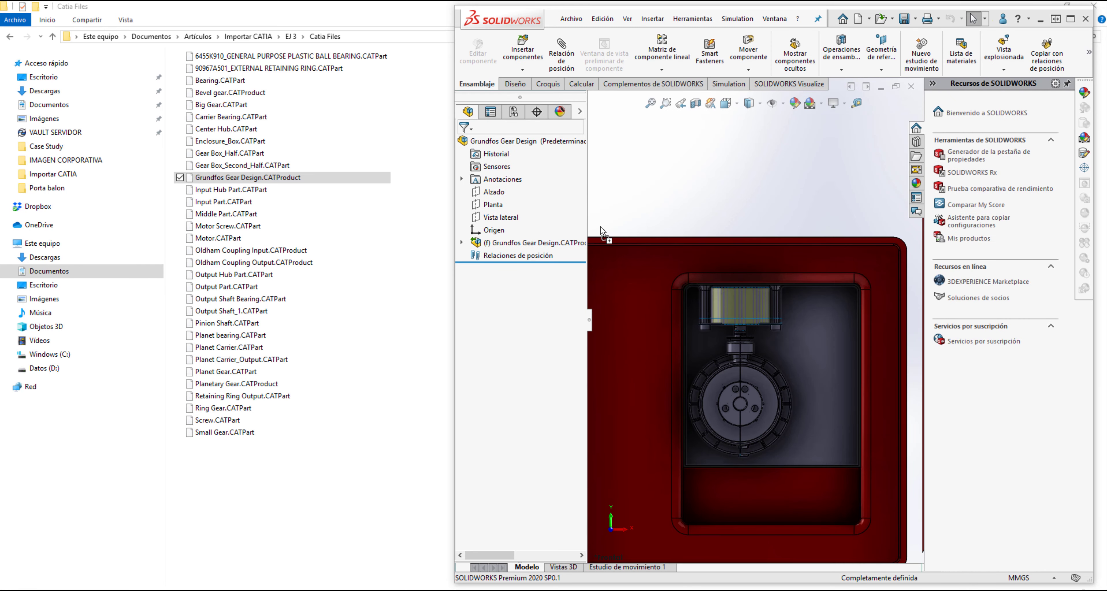
# Maximize the window and hide the red enclosure box around the gear unit
pyautogui.click(1070, 18)
pyautogui.scroll(3, 586, 390)
pyautogui.moveTo(585, 390)
pyautogui.mouseDown(button='middle')
pyautogui.moveTo(449, 329)
pyautogui.moveTo(455, 393)
pyautogui.moveTo(470, 339)
pyautogui.moveTo(665, 285)
pyautogui.moveTo(699, 292)
pyautogui.moveTo(557, 282)
pyautogui.mouseUp(button='middle')
pyautogui.click(461, 344)
pyautogui.press('Tab')
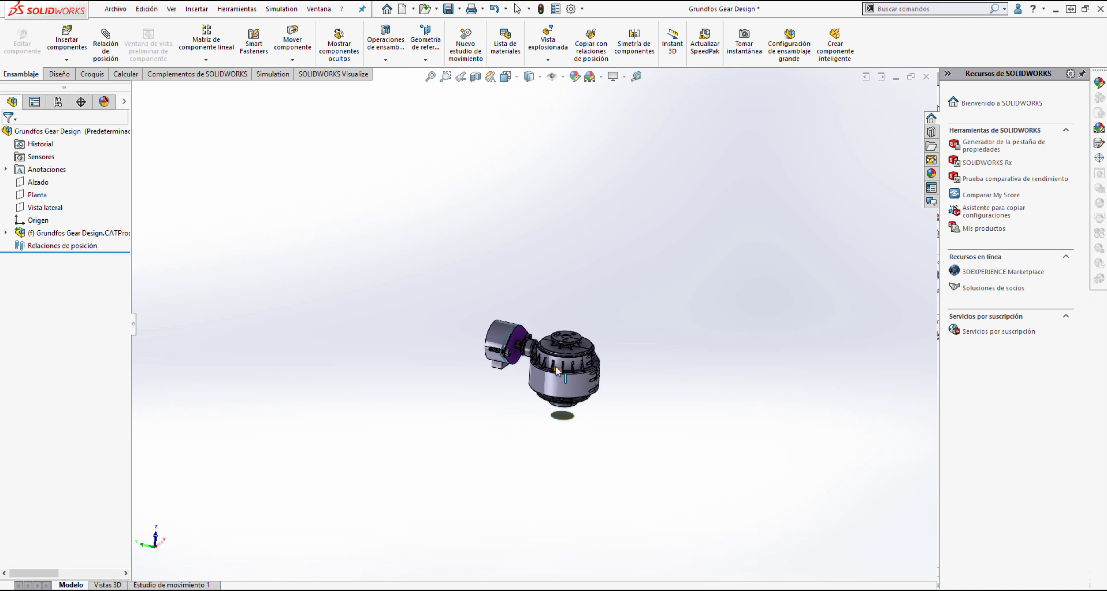
# Expand the assembly tree and the second Planetary Gear subassembly, then collapse them
pyautogui.scroll(-3, 557, 283)
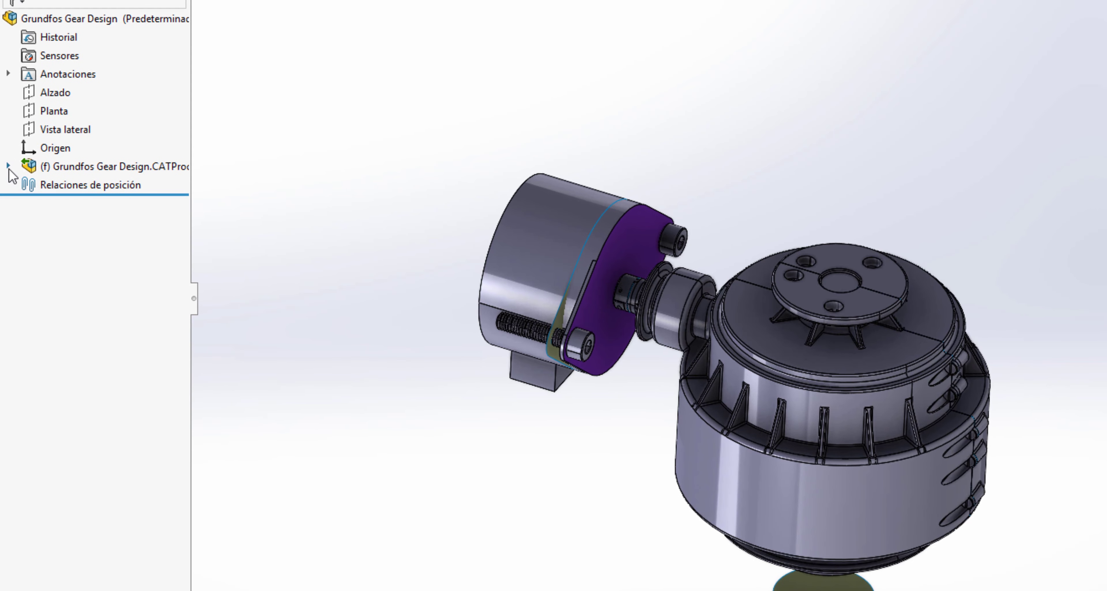
pyautogui.click(7, 176)
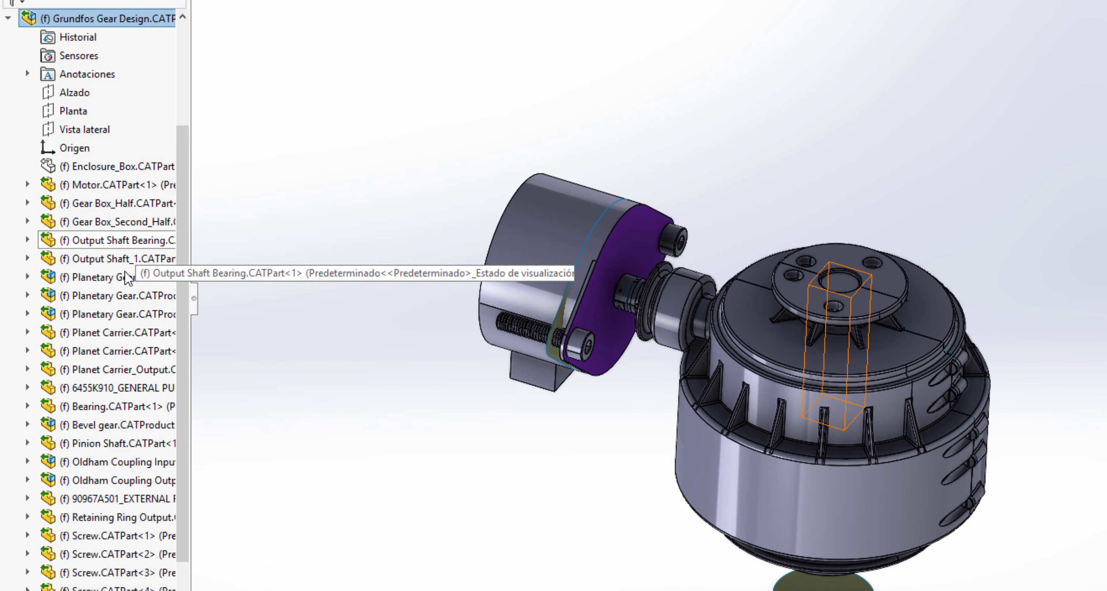
pyautogui.click(28, 296)
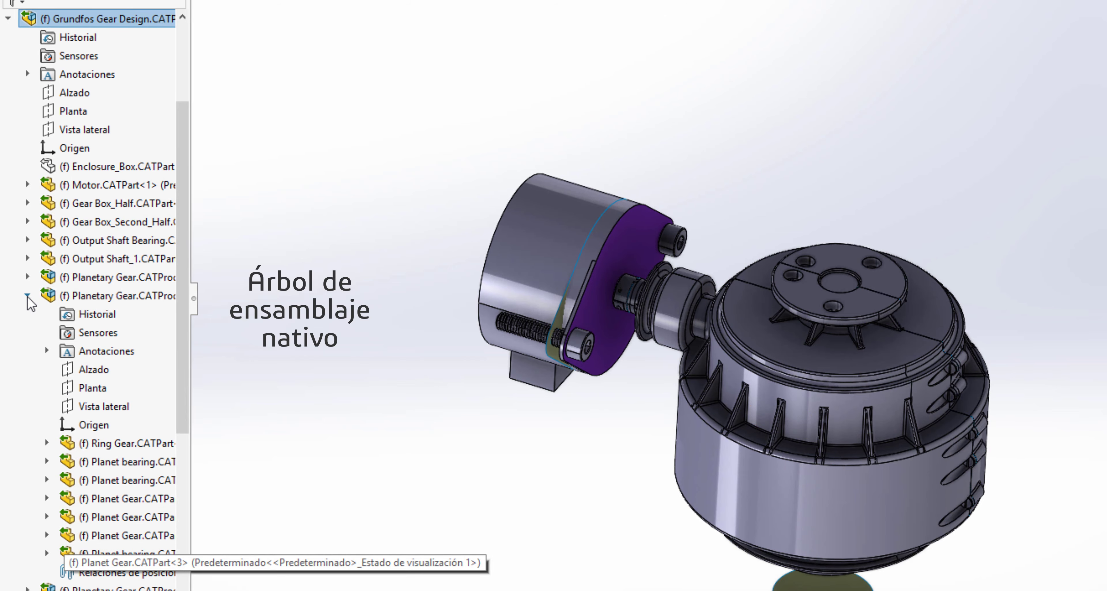
pyautogui.click(27, 295)
pyautogui.click(6, 232)
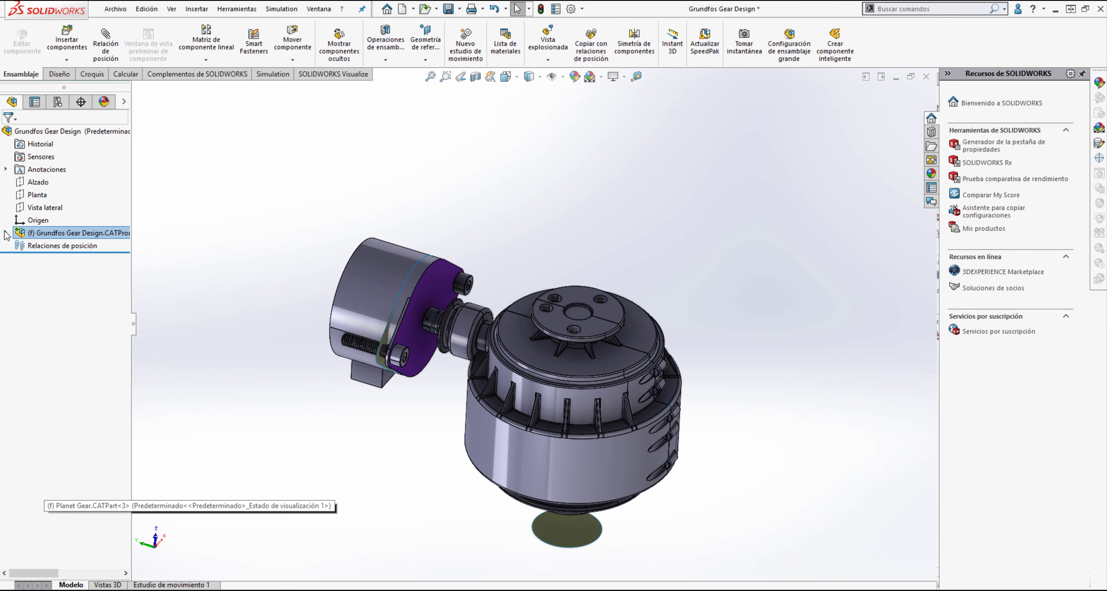
# Section the assembly with Alzado as Sección 1 and Vista lateral as Sección 2
pyautogui.click(475, 78)
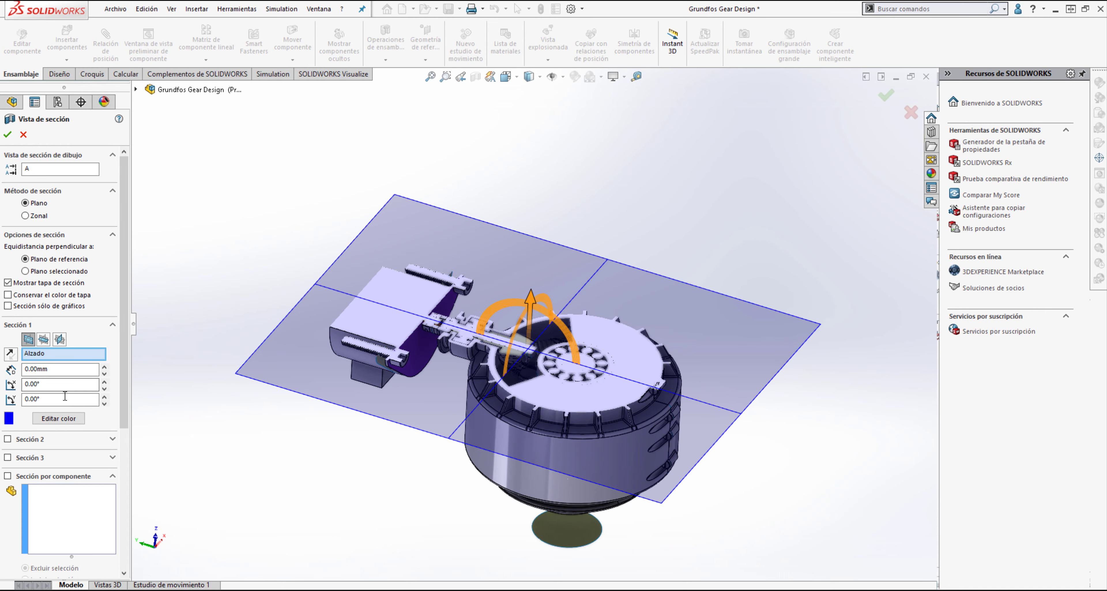
pyautogui.click(26, 442)
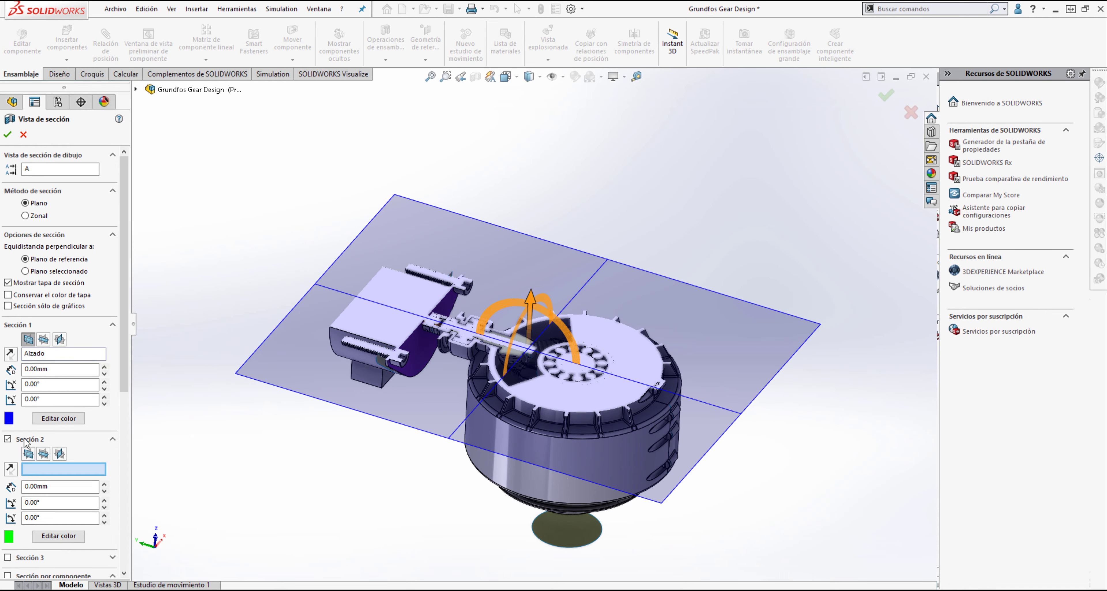
pyautogui.click(43, 454)
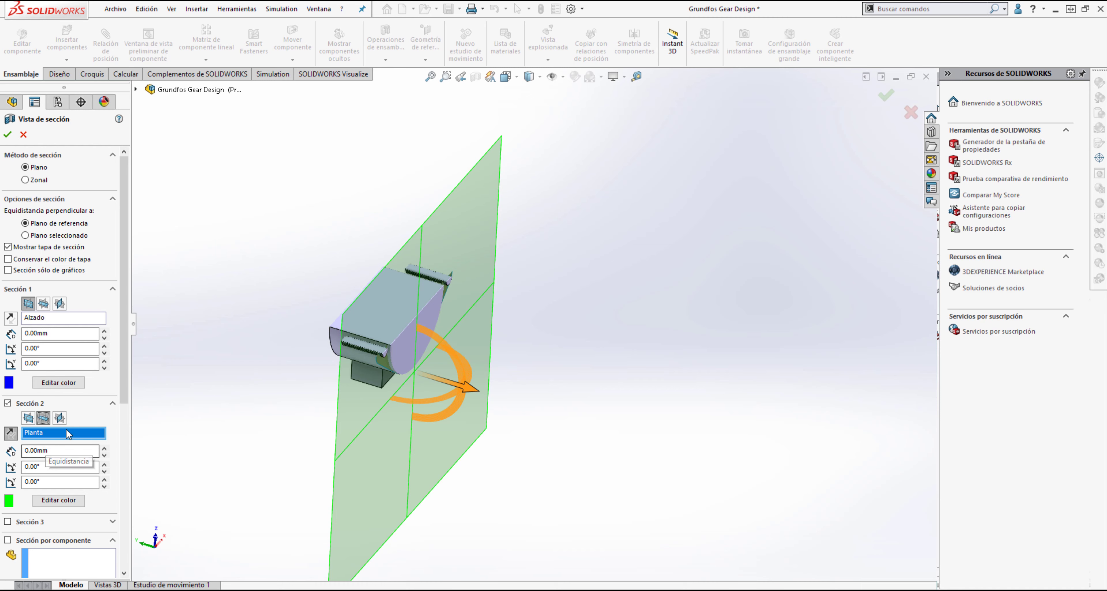
pyautogui.click(60, 417)
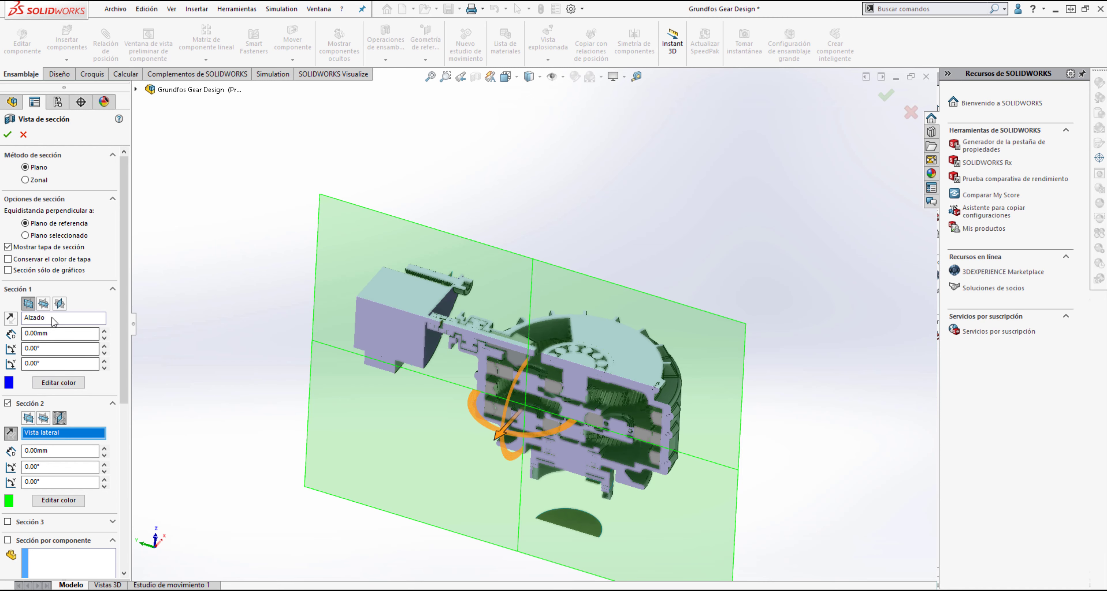
pyautogui.click(8, 135)
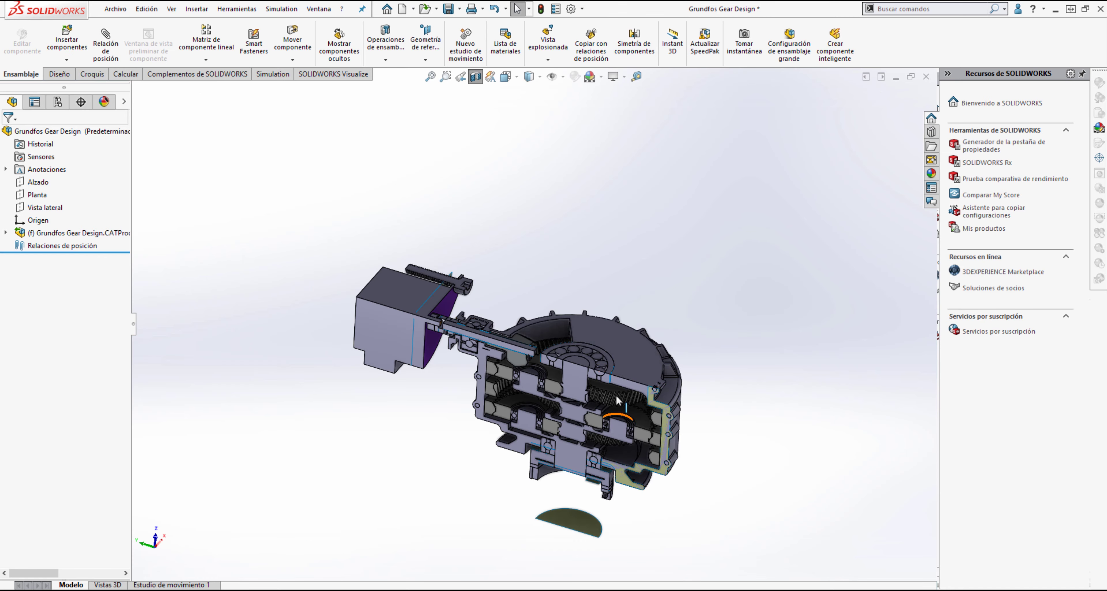
# Zoom and orbit around the cut gears, fit the view, then turn the section view off
pyautogui.scroll(-5, 595, 345)
pyautogui.scroll(3, 593, 344)
pyautogui.moveTo(593, 343)
pyautogui.mouseDown(button='middle')
pyautogui.moveTo(497, 264)
pyautogui.moveTo(413, 270)
pyautogui.mouseUp(button='middle')
pyautogui.scroll(-3, 497, 264)
pyautogui.scroll(-2, 468, 243)
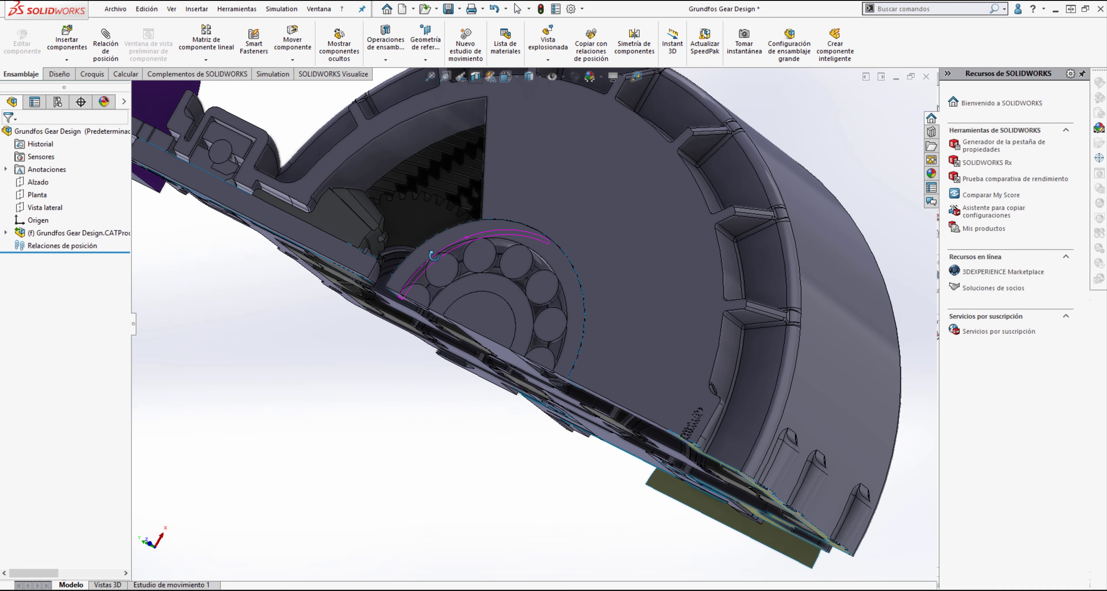
pyautogui.hotkey('ctrl', 'shift', 'z')
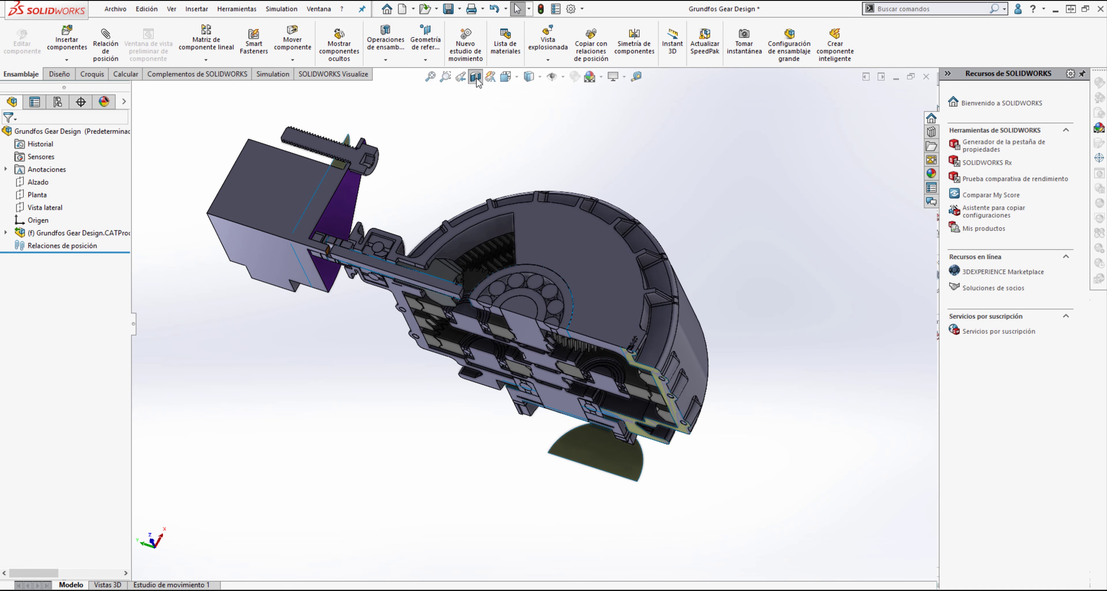
pyautogui.click(475, 77)
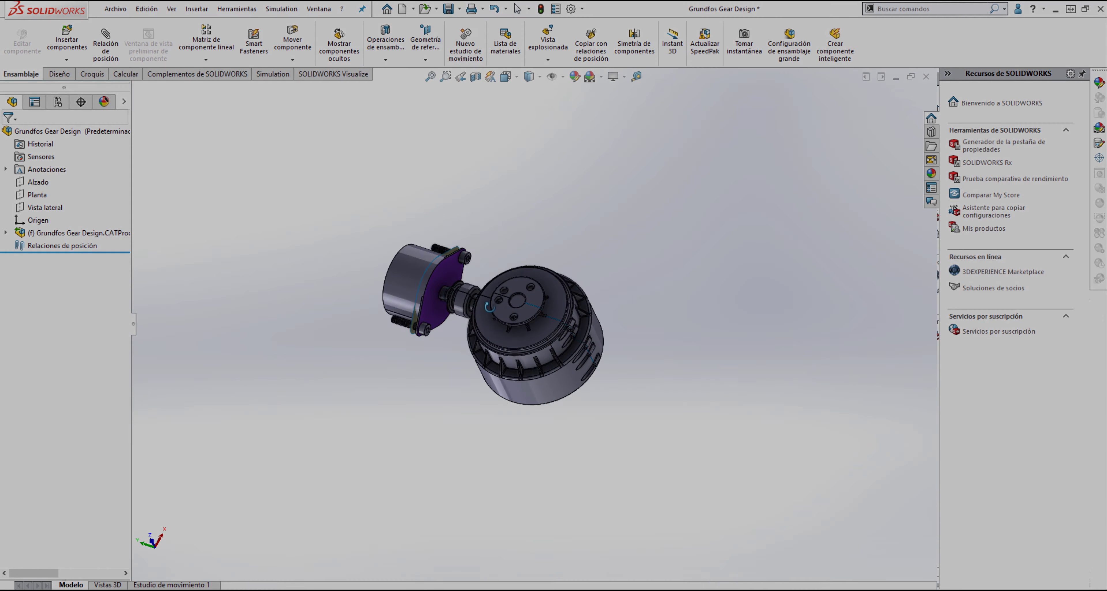